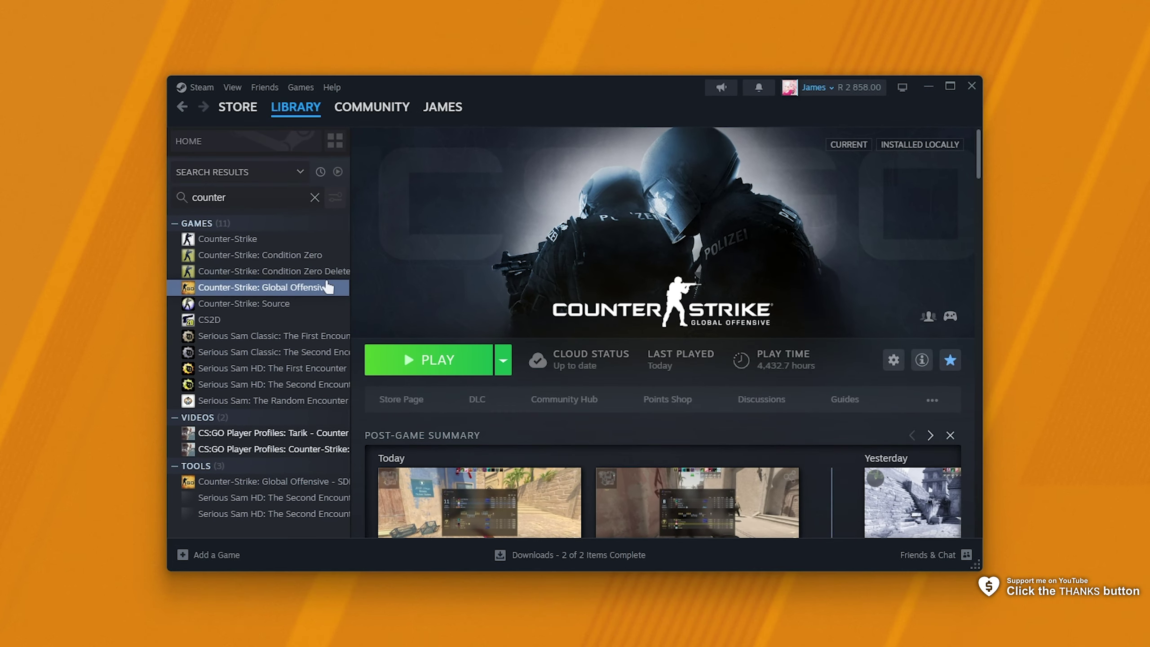
Open the context menu for Counter-Strike: Global Offensive in the Steam library
{"action": "right_click", "coordinate": [268, 294]}
{"action": "mouse_move", "coordinate": [324, 395]}
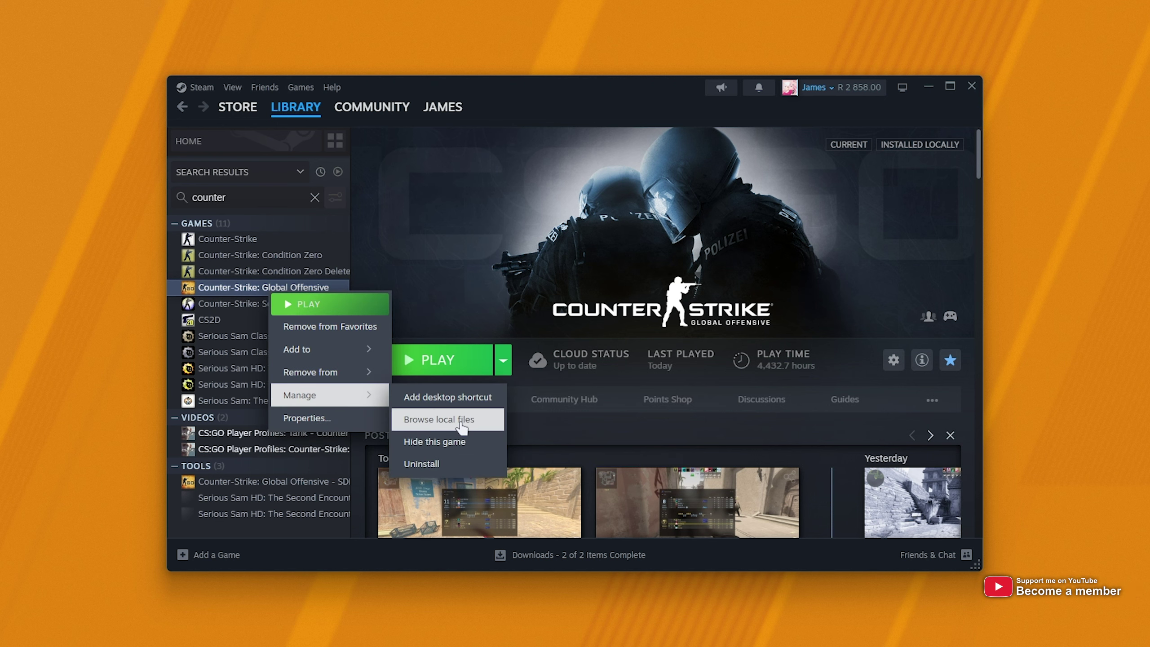
Browse the game's local files into game\csgo\cfg and select the existing autoexec.cfg
{"action": "left_click", "coordinate": [462, 421]}
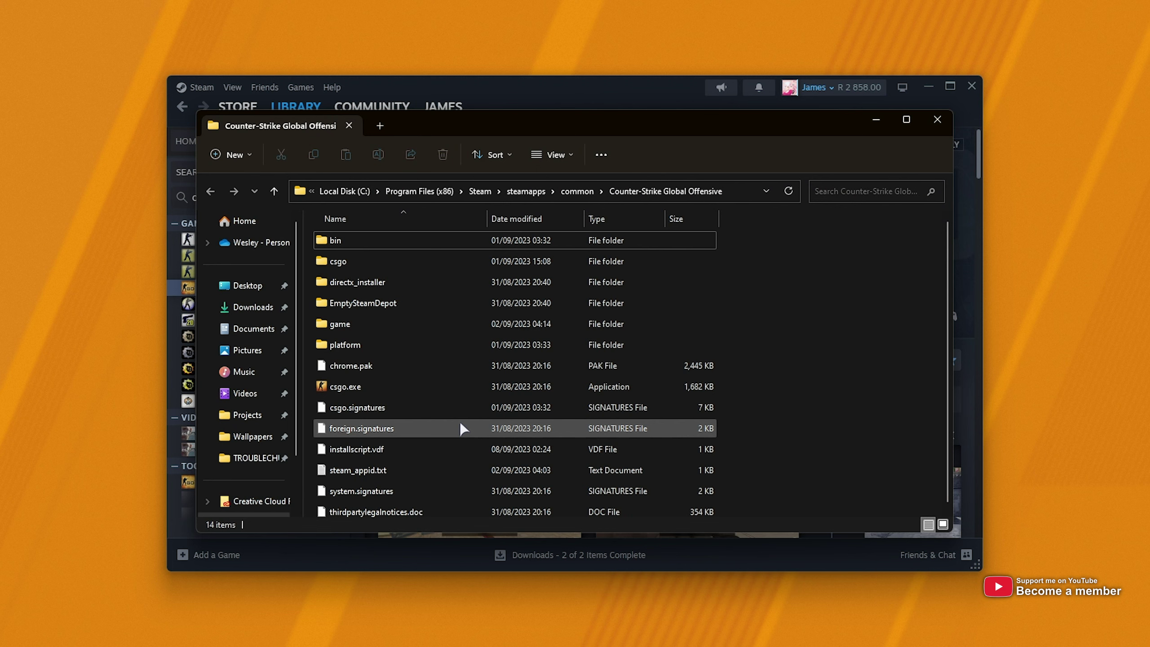
{"action": "left_click", "coordinate": [396, 324]}
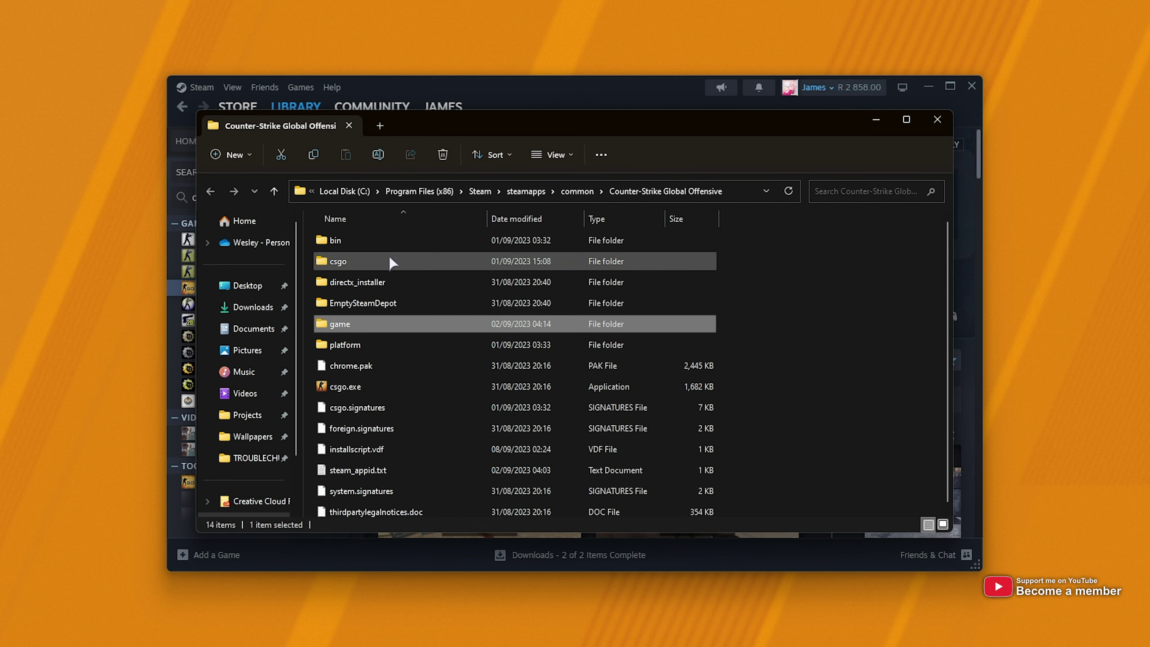
{"action": "double_click", "coordinate": [384, 324]}
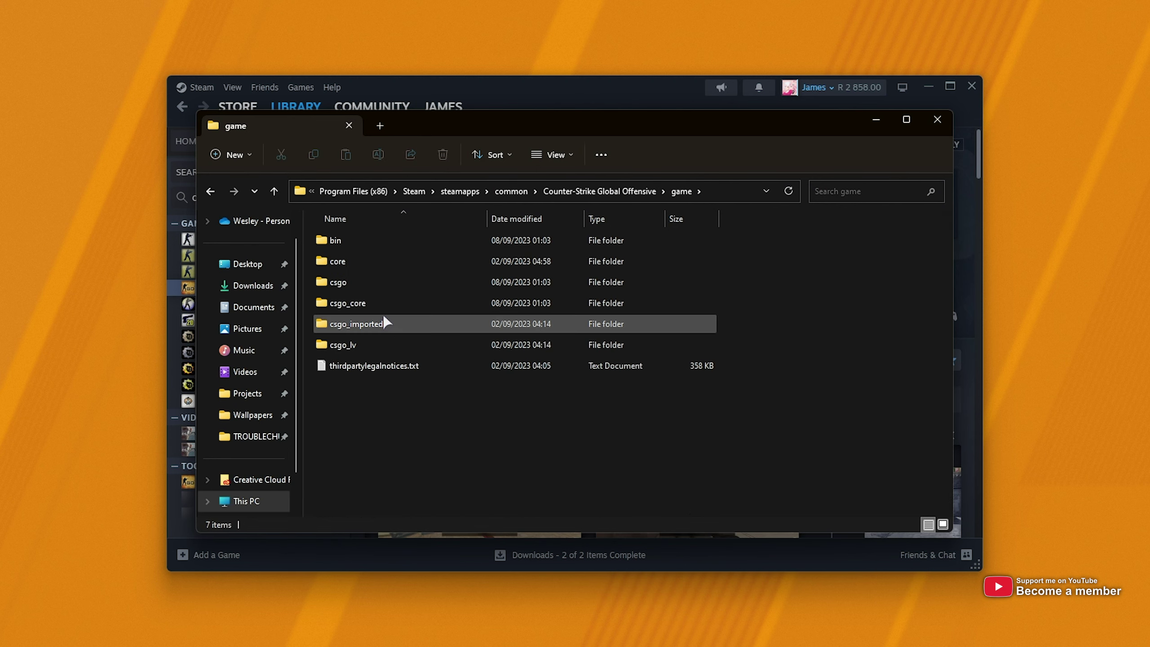
{"action": "double_click", "coordinate": [378, 284]}
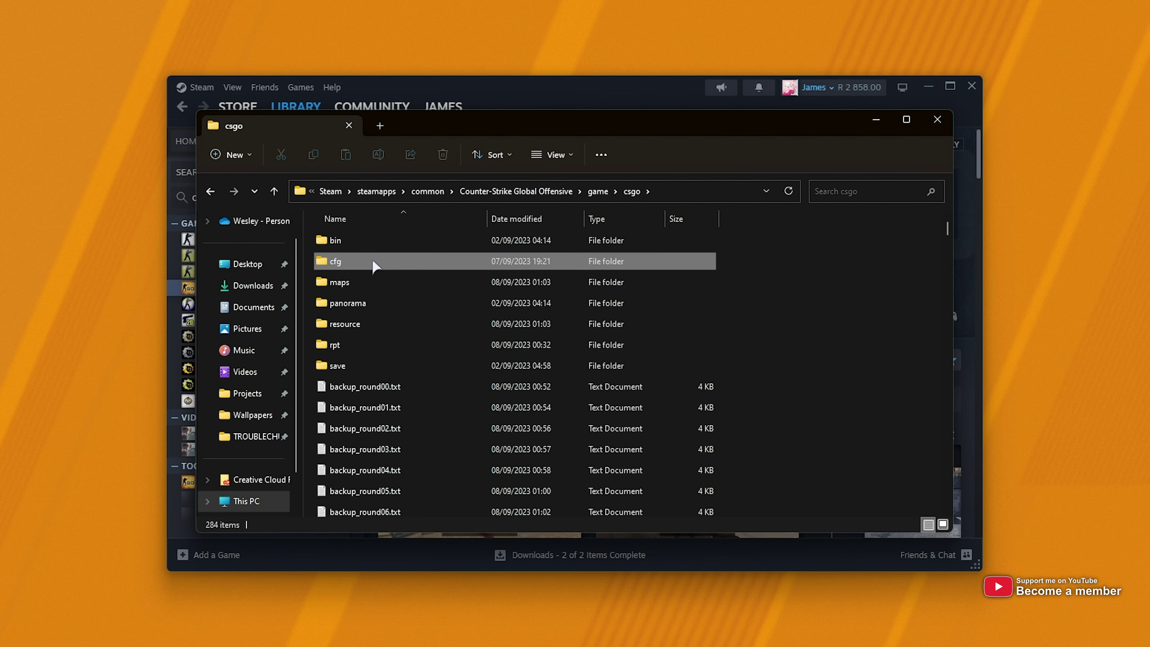
{"action": "double_click", "coordinate": [375, 265]}
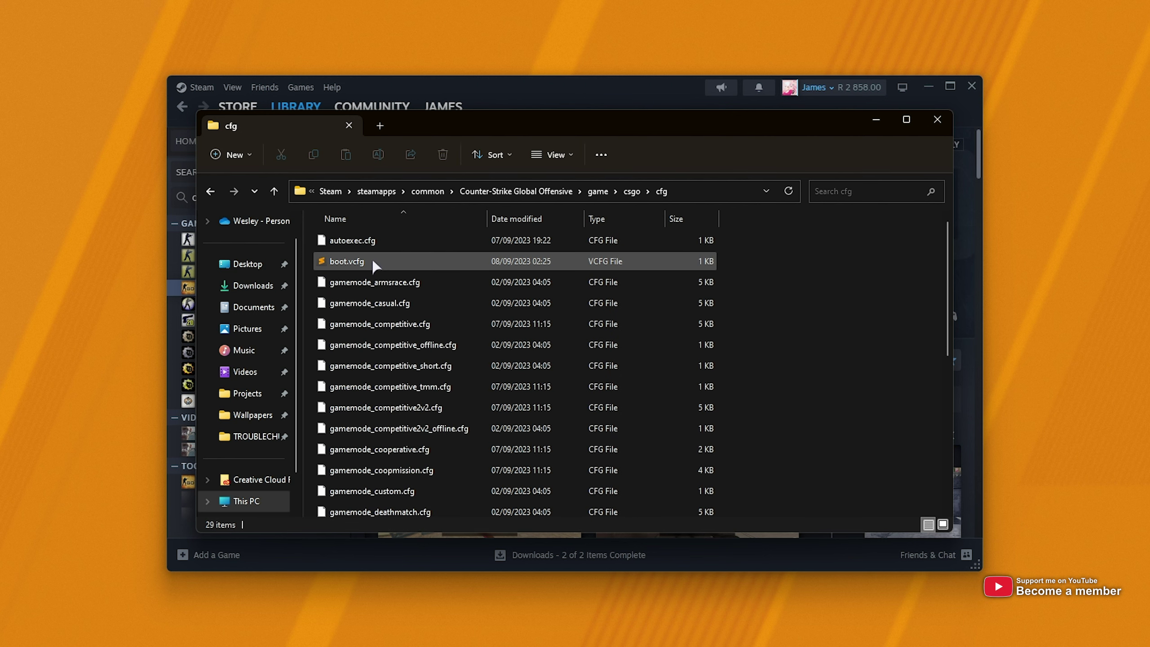
{"action": "left_click", "coordinate": [393, 244]}
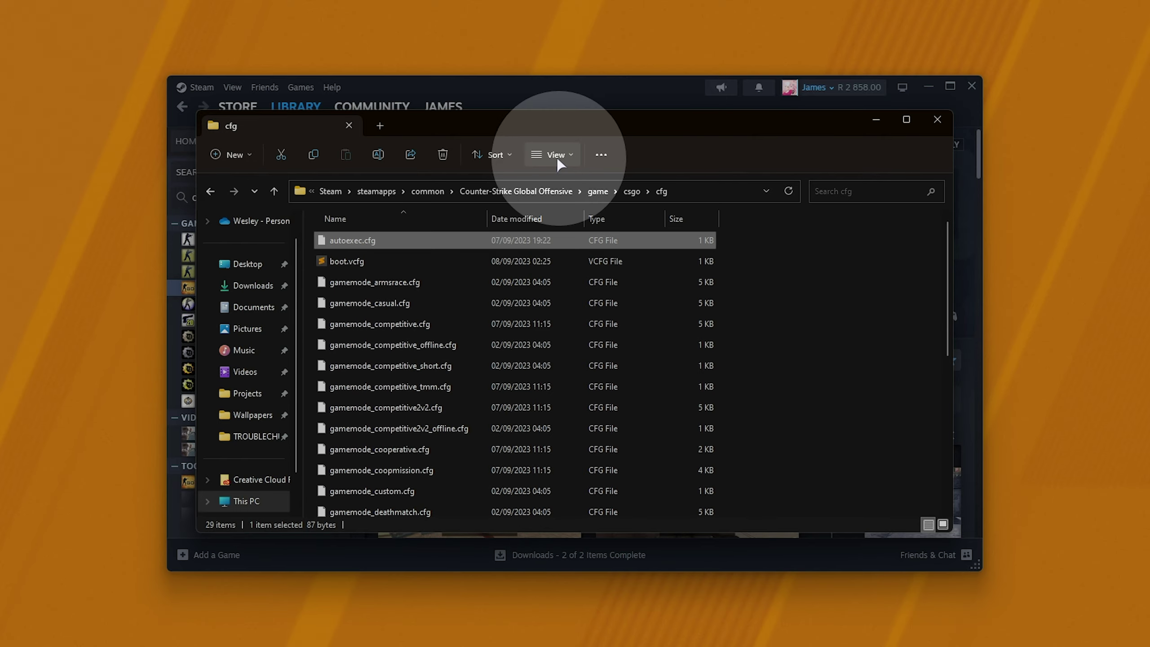
{"action": "left_click", "coordinate": [558, 157]}
{"action": "mouse_move", "coordinate": [550, 383]}
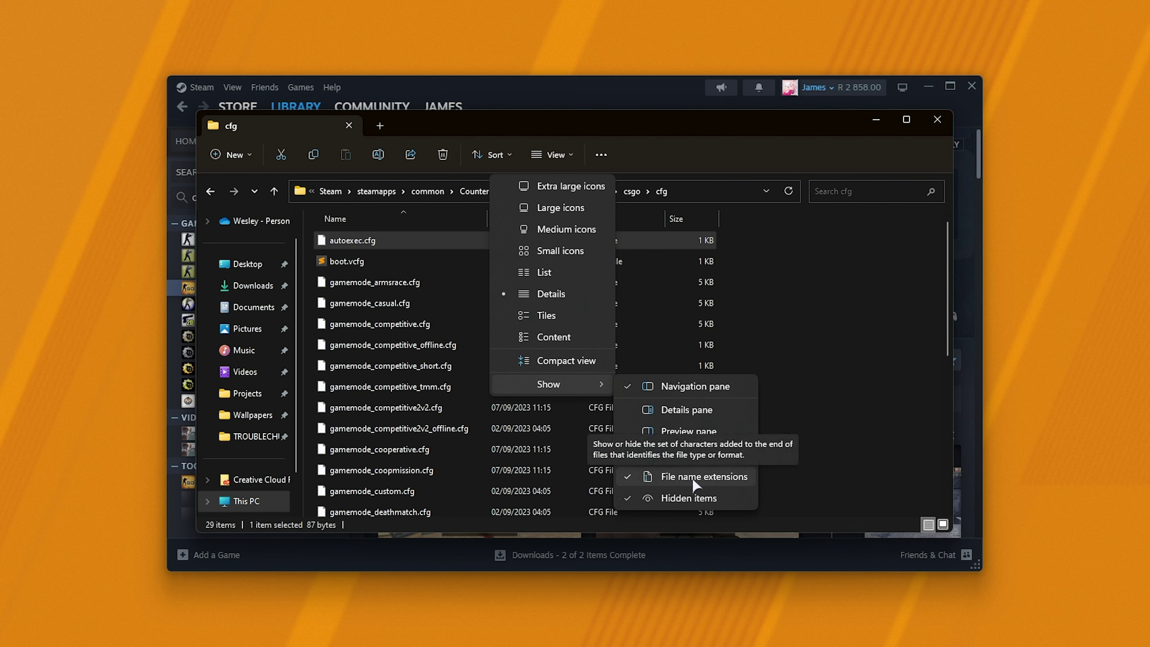
{"action": "left_click", "coordinate": [777, 292]}
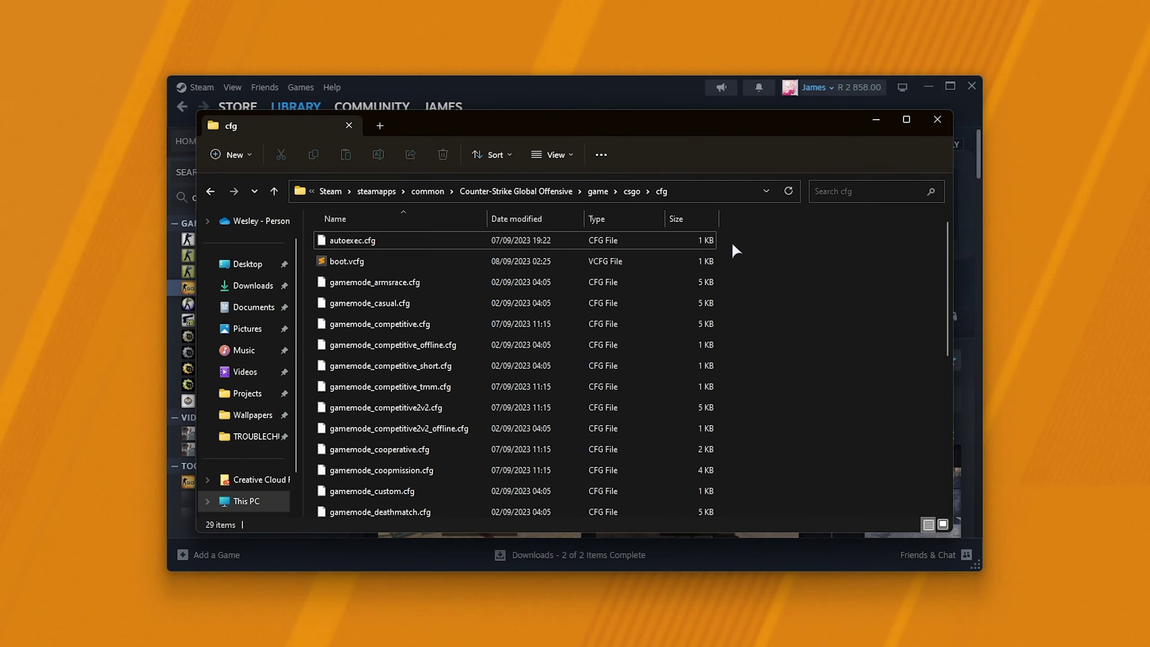
Create a new text document in cfg and rename it autoexec.cfg, accepting the extension change
{"action": "right_click", "coordinate": [731, 241]}
{"action": "mouse_move", "coordinate": [770, 487]}
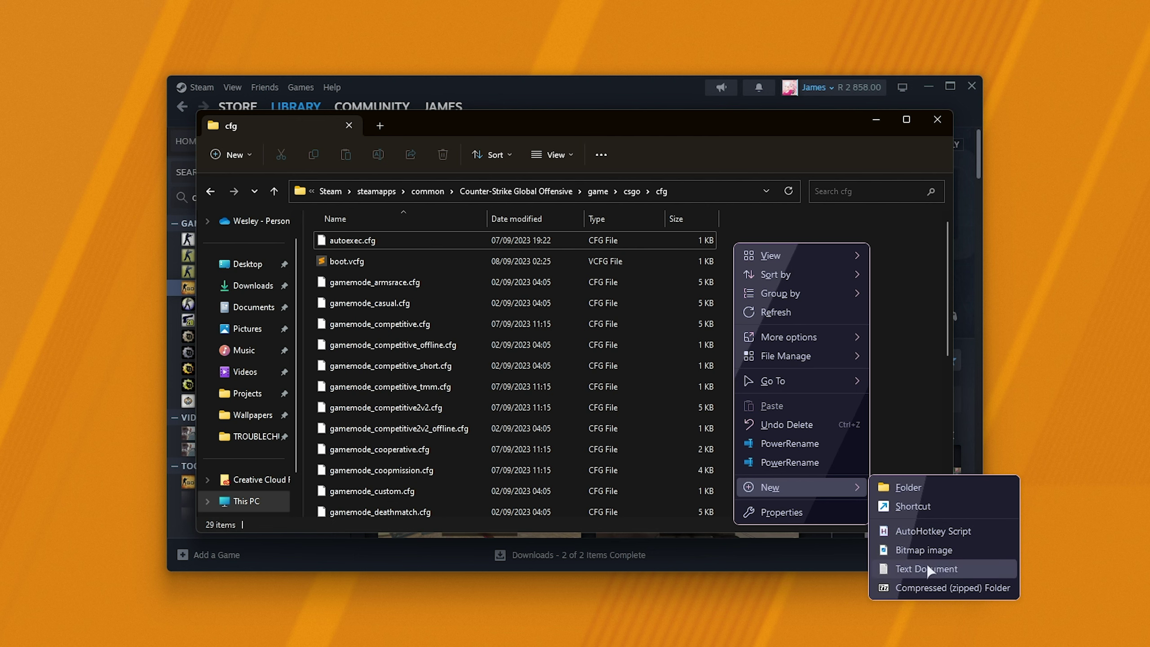
{"action": "left_click", "coordinate": [926, 569]}
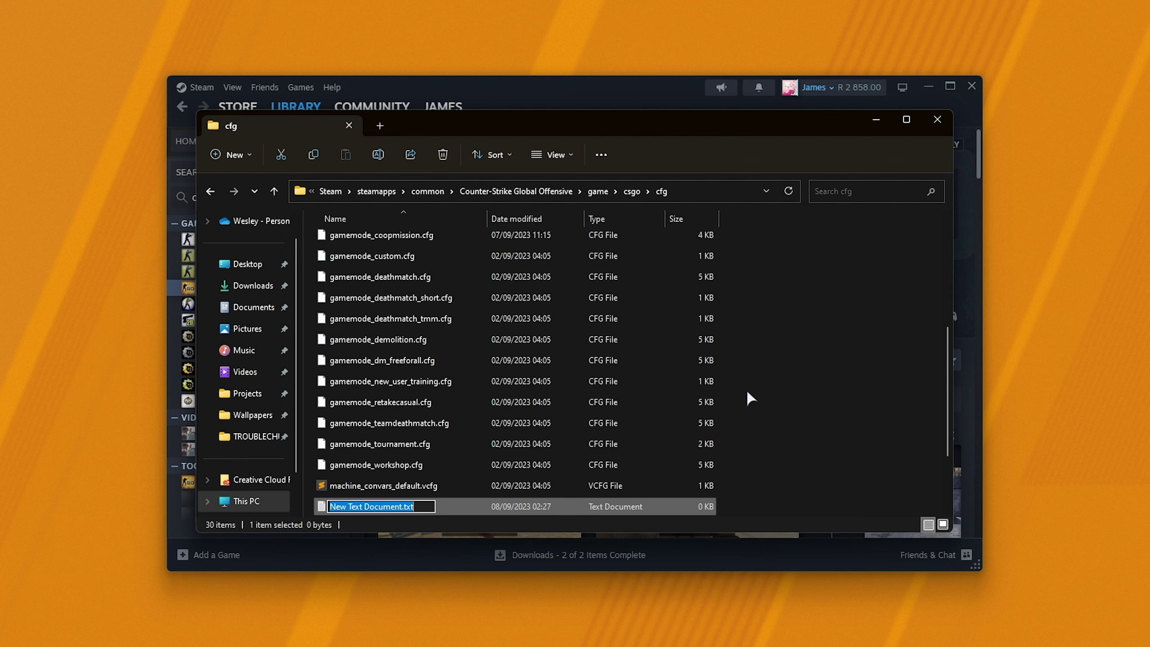
{"action": "type", "text": "autoexec"}
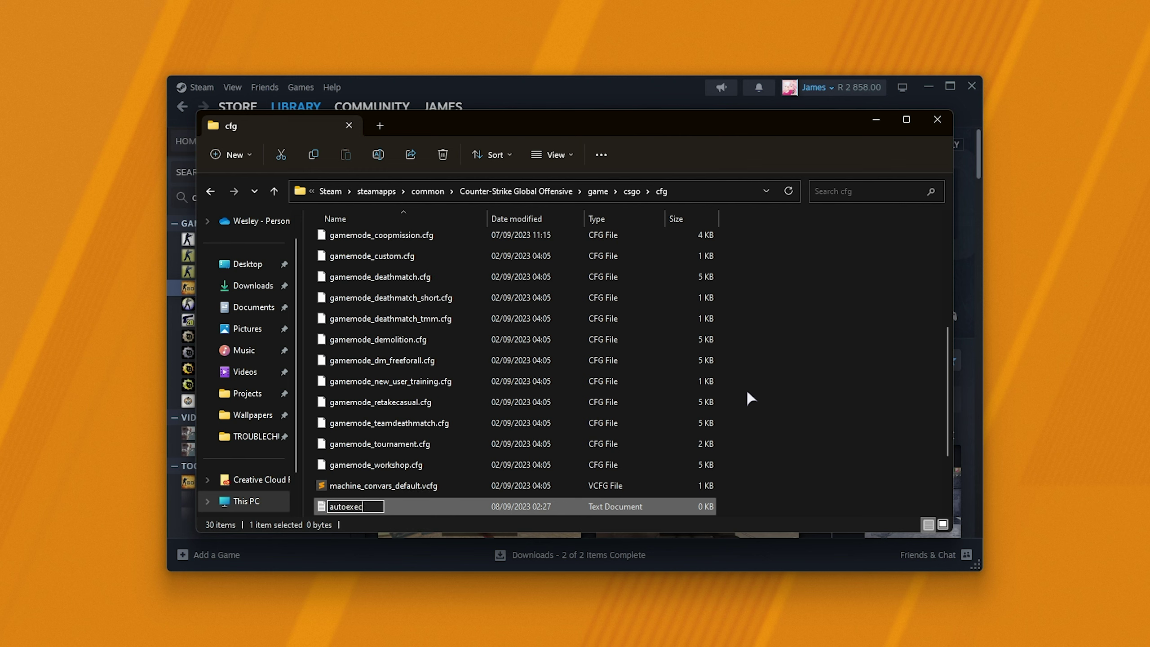
{"action": "type", "text": ".cfg"}
{"action": "key", "text": "Return"}
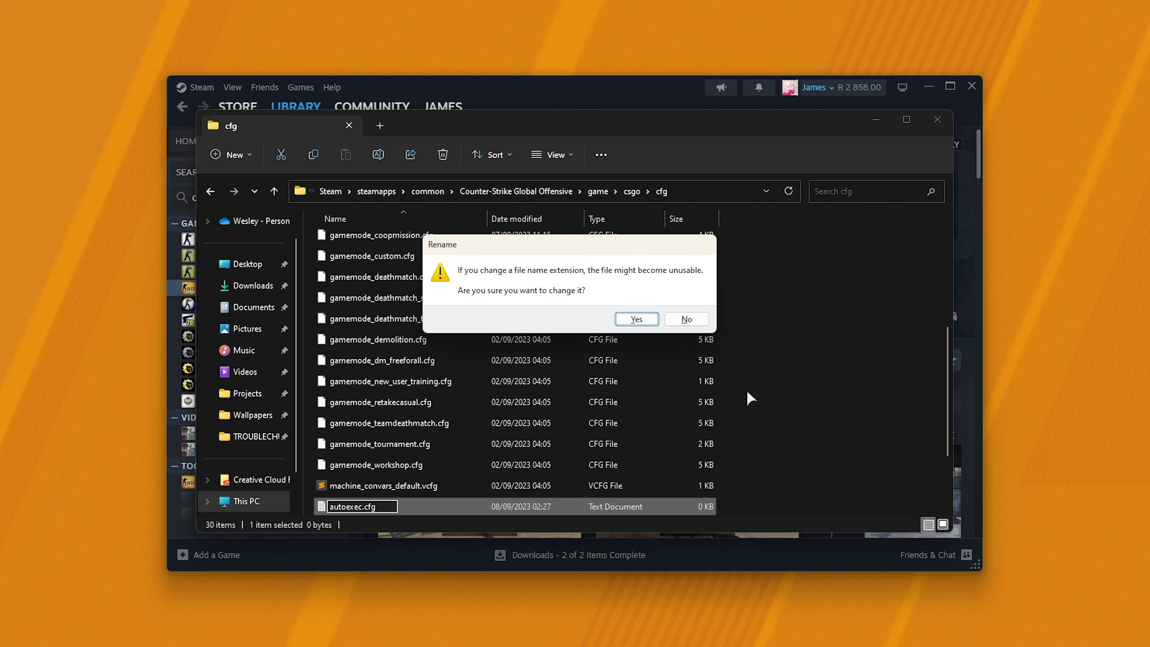
{"action": "left_click", "coordinate": [637, 319]}
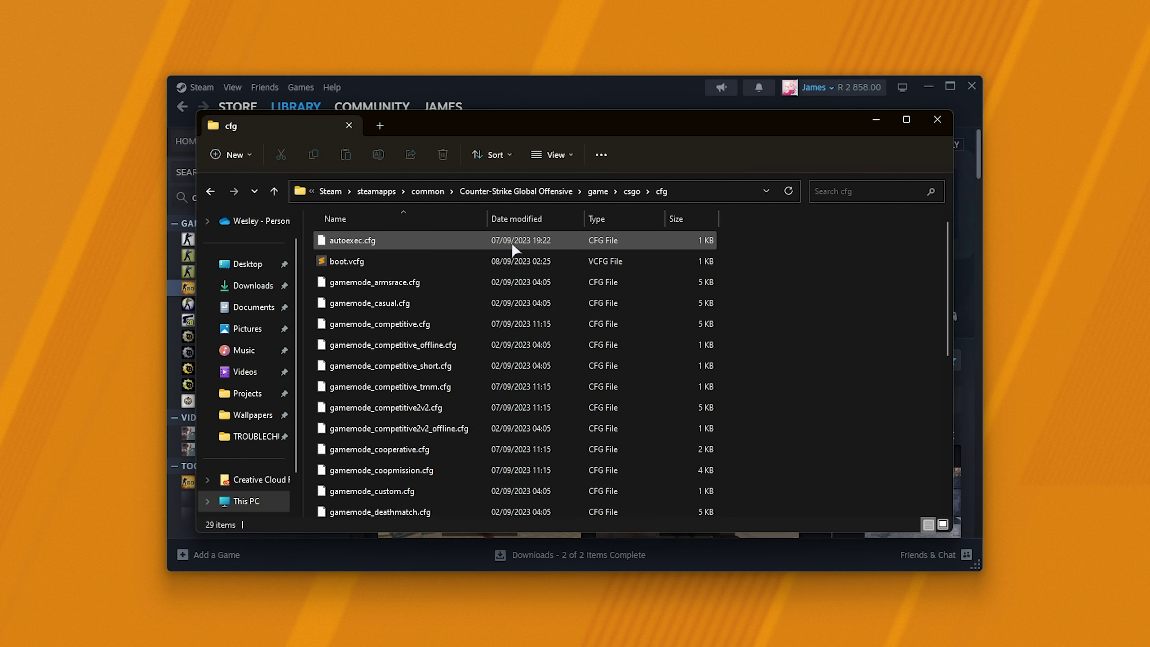
Open autoexec.cfg with Sublime Text
{"action": "left_click", "coordinate": [401, 243]}
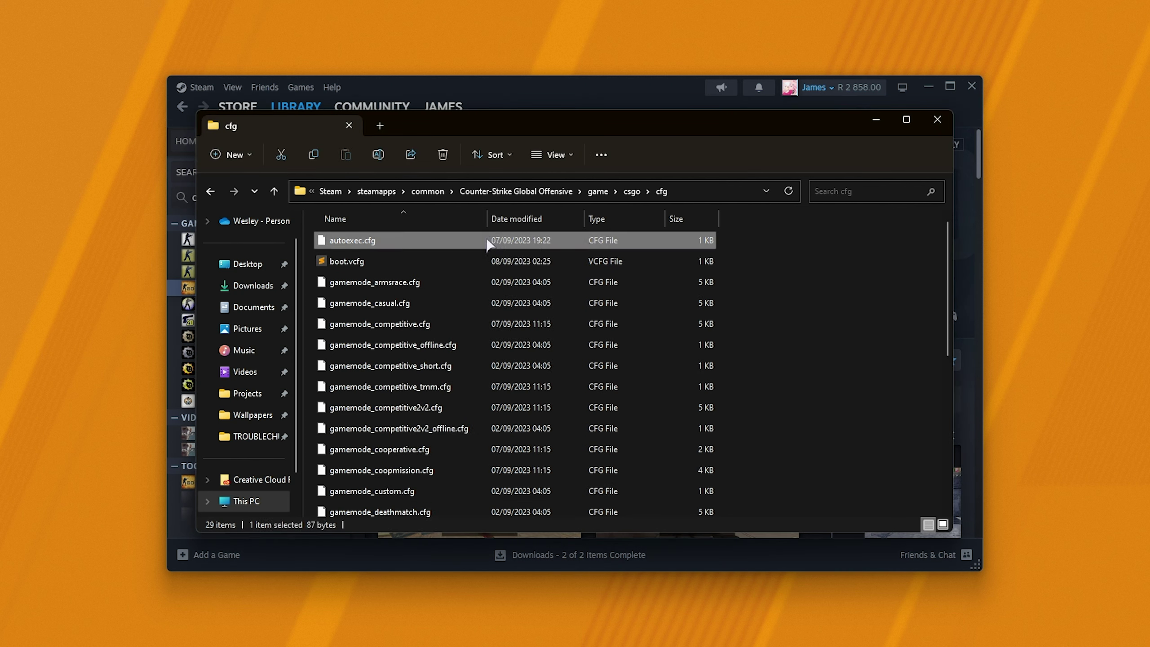
{"action": "right_click", "coordinate": [454, 246]}
{"action": "left_click", "coordinate": [503, 267]}
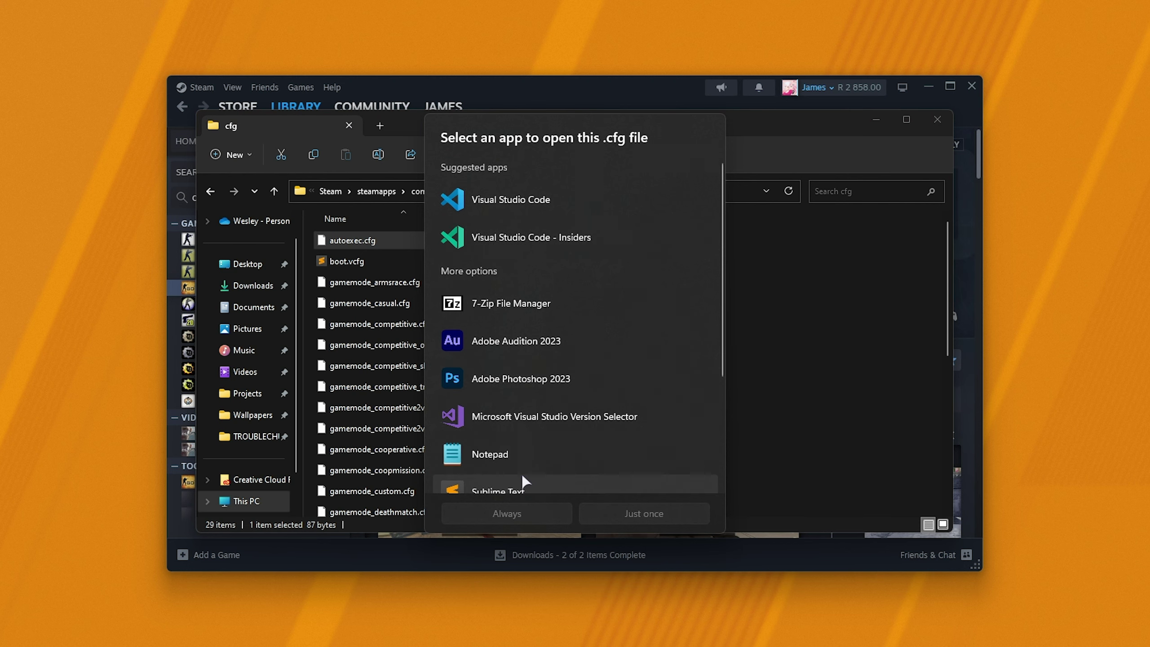
{"action": "scroll", "coordinate": [525, 483], "scroll_direction": "down", "scroll_amount": 1}
{"action": "left_click", "coordinate": [524, 485]}
{"action": "left_click", "coordinate": [506, 513]}
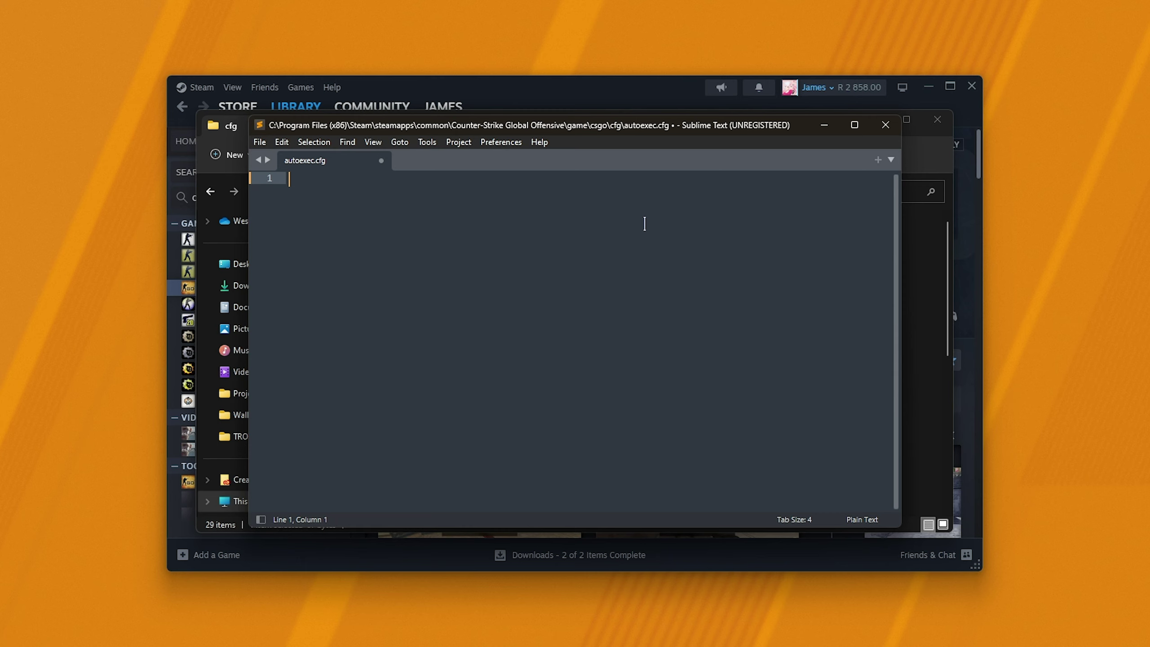
{"action": "type", "text": "echo \"------------------"}
Copy the dashed echo line to line 3 below 'Config loaded', add blank lines, and save autoexec.cfg
{"action": "key", "text": "Return"}
{"action": "type", "text": "ed ---\""}
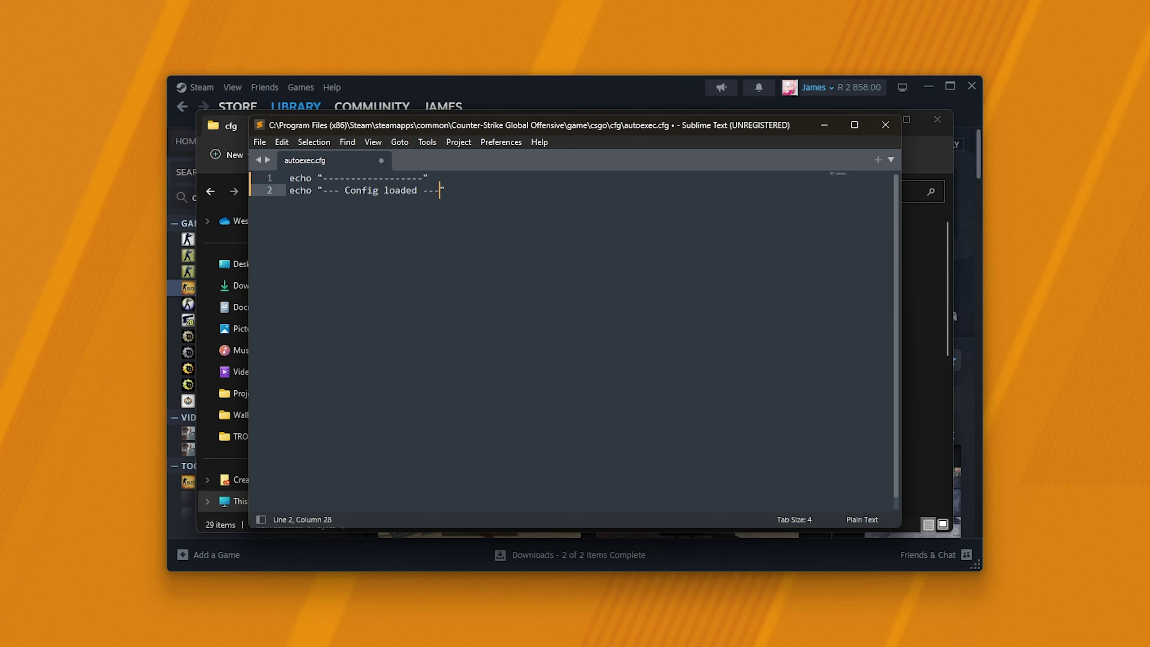
{"action": "left_click", "coordinate": [424, 178]}
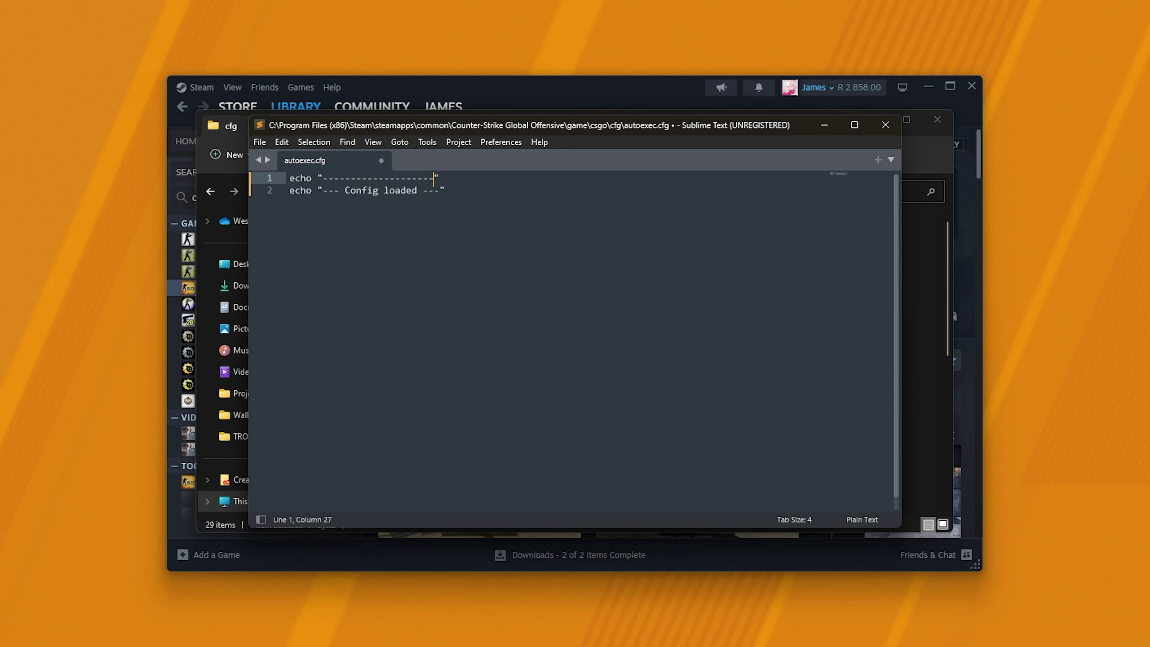
{"action": "key", "text": "ctrl+c"}
{"action": "left_click", "coordinate": [440, 190]}
{"action": "key", "text": "Return"}
{"action": "key", "text": "ctrl+v"}
{"action": "key", "text": "Return"}
{"action": "key", "text": "Return"}
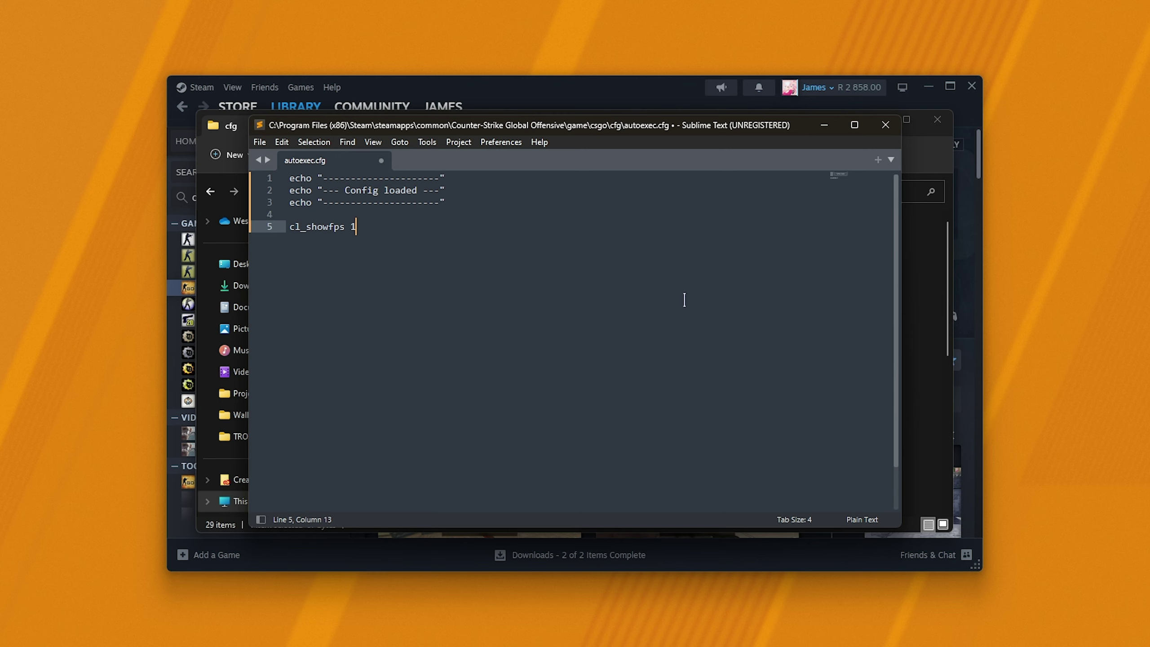
{"action": "key", "text": "ctrl+s"}
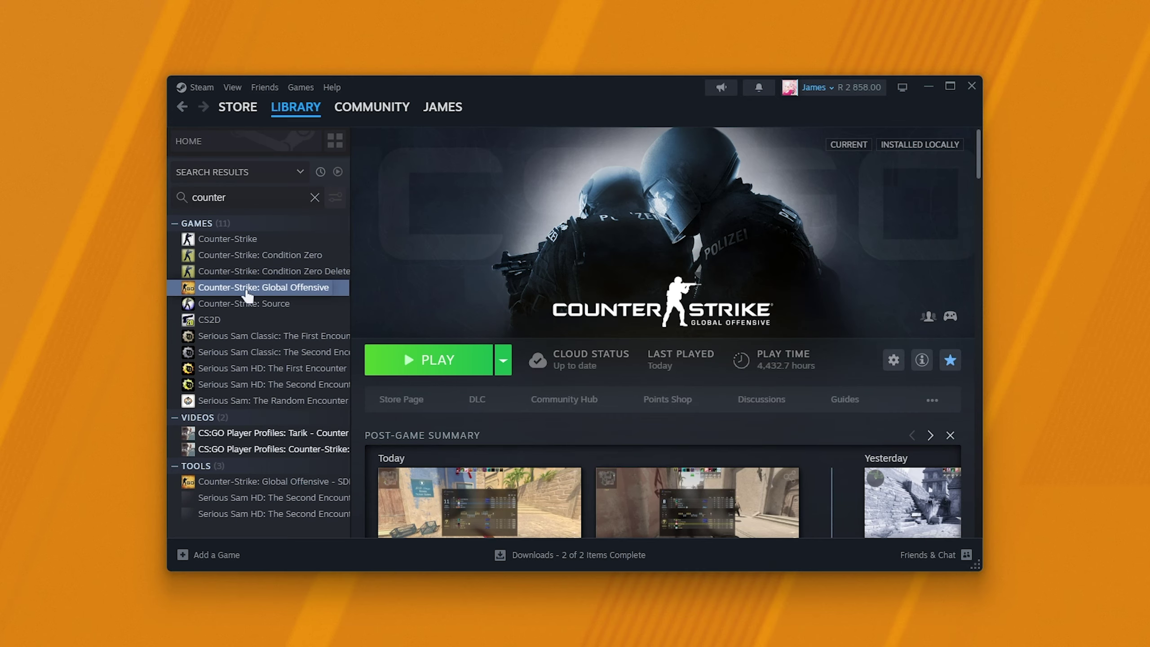
{"action": "right_click", "coordinate": [250, 288]}
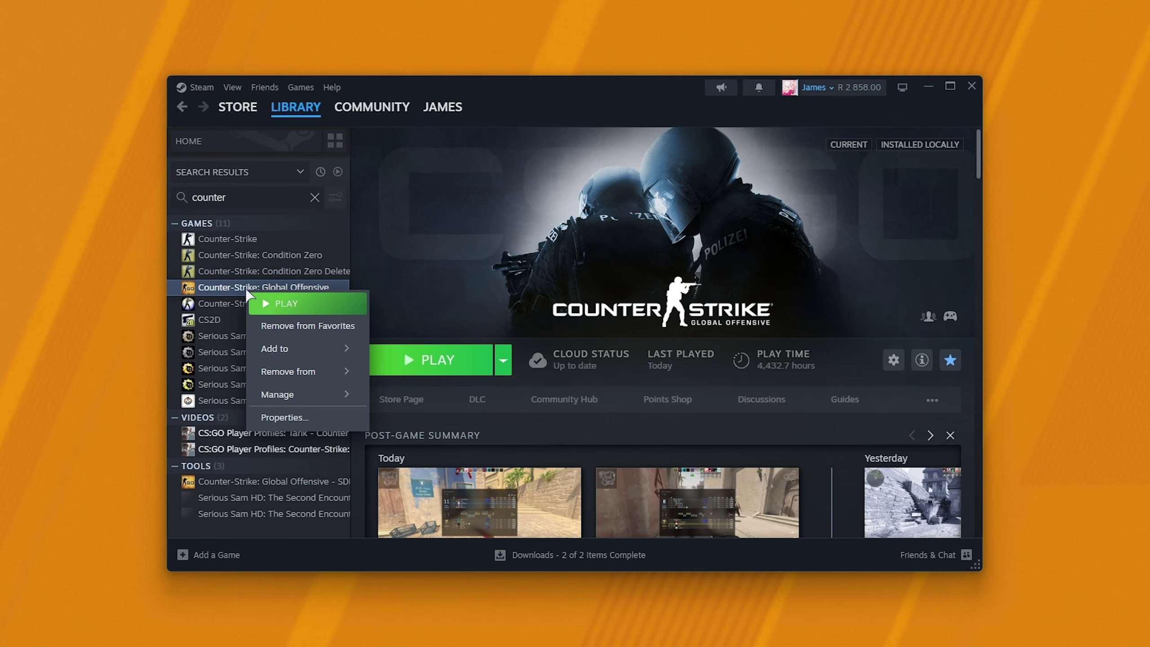
{"action": "left_click", "coordinate": [284, 417]}
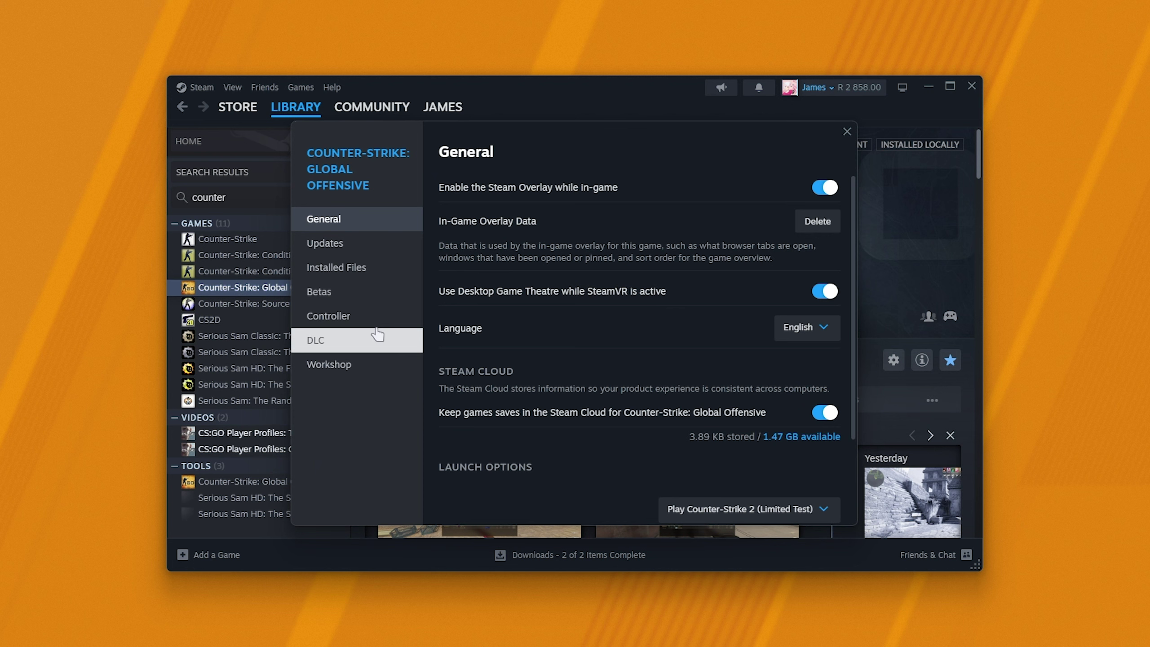
{"action": "scroll", "coordinate": [558, 388], "scroll_direction": "down", "scroll_amount": 3}
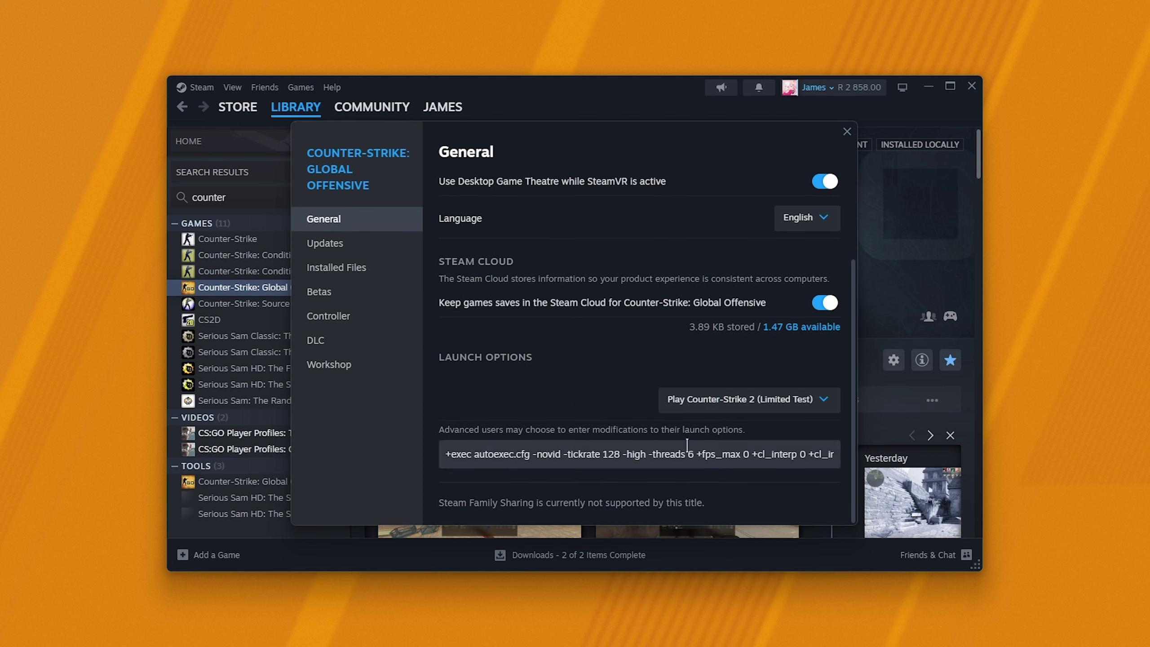
{"action": "left_click", "coordinate": [447, 457]}
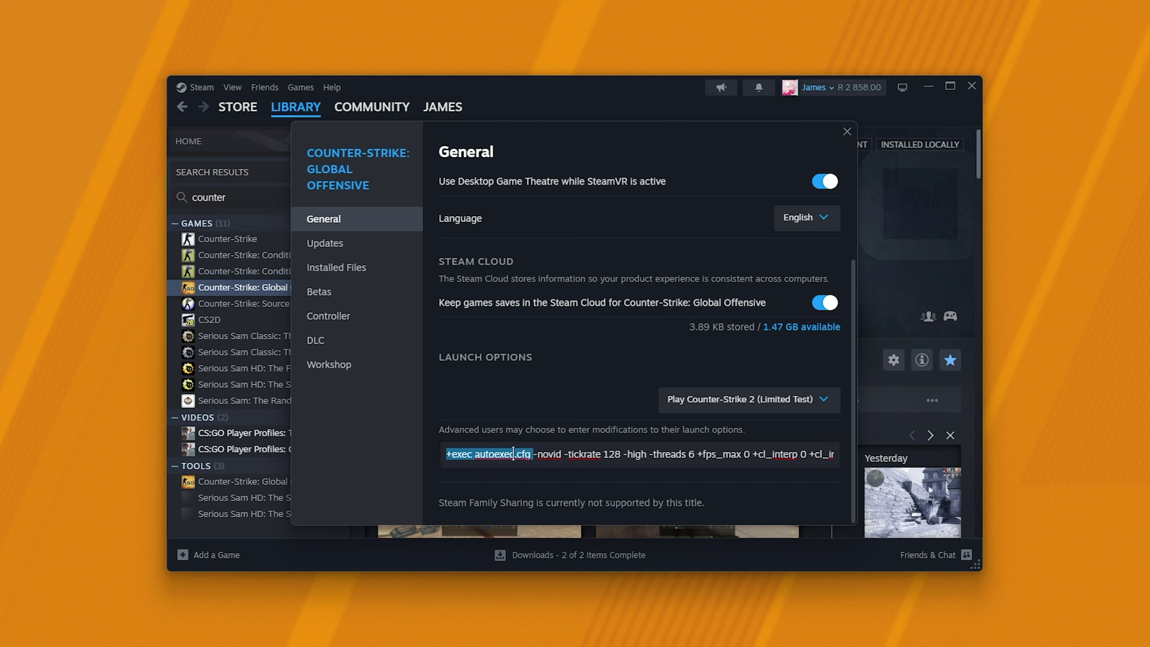
{"action": "left_click", "coordinate": [846, 132]}
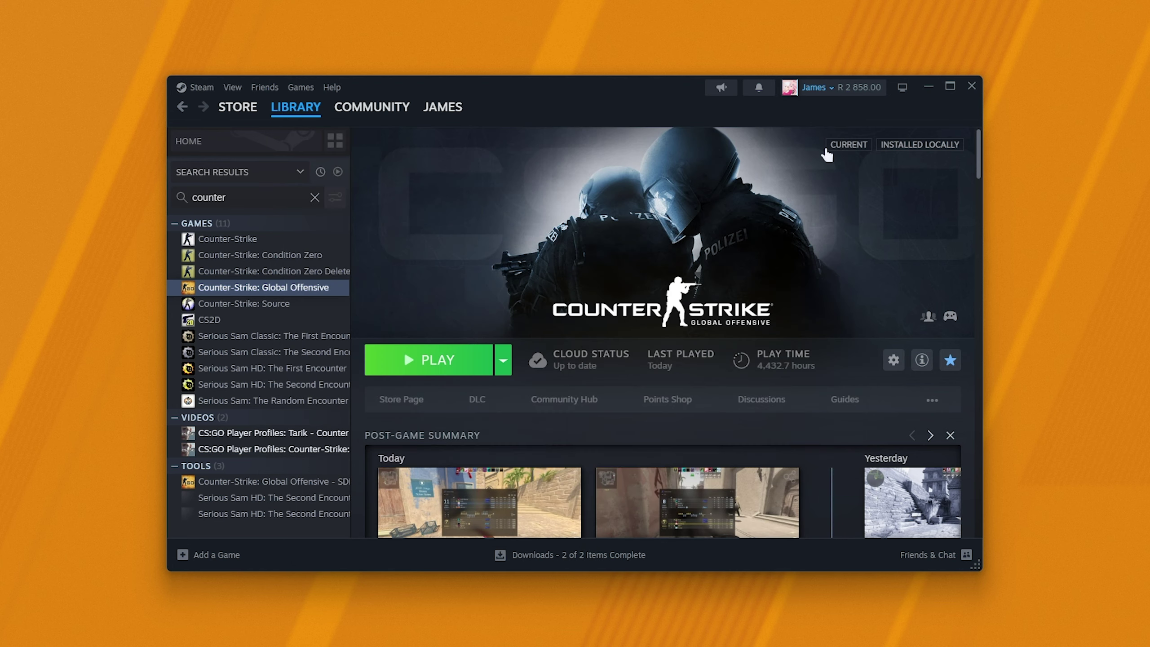
Launch Counter-Strike 2 from Steam and open the developer console at the main menu
{"action": "left_click", "coordinate": [422, 364]}
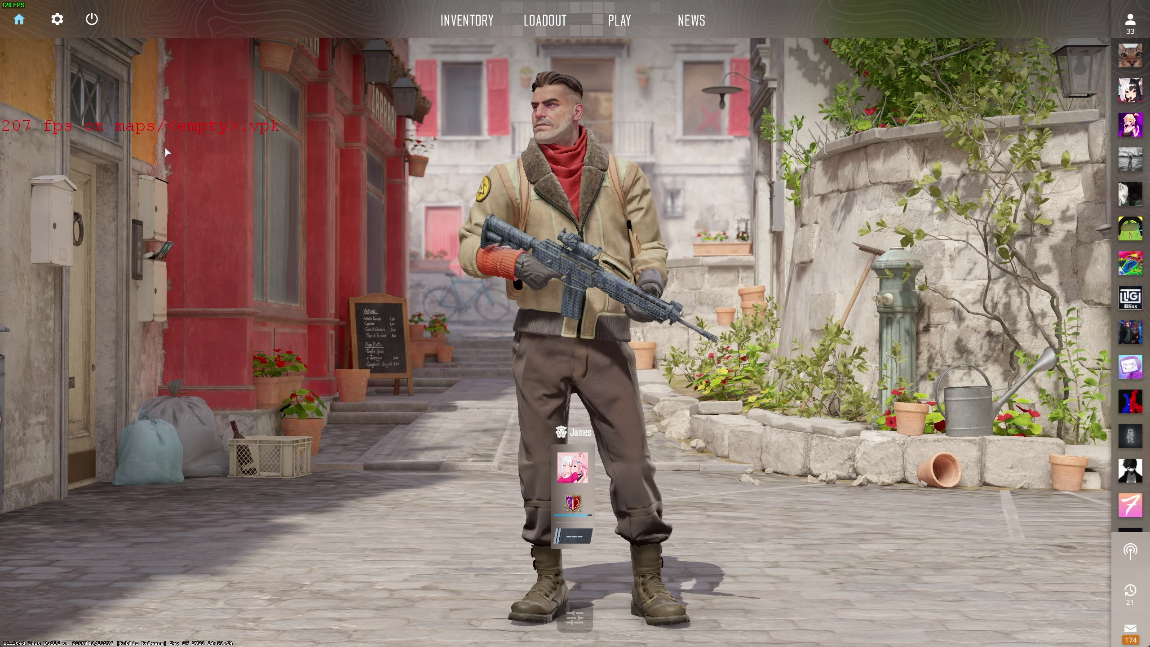
{"action": "key", "text": "grave"}
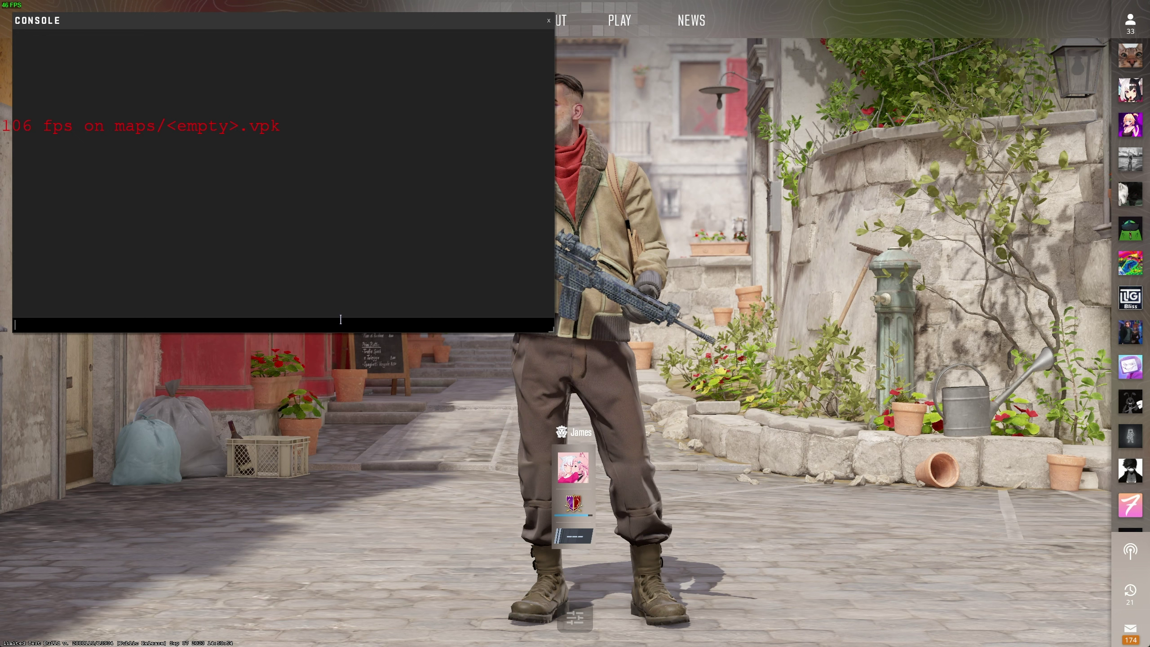
{"action": "type", "text": "exec"}
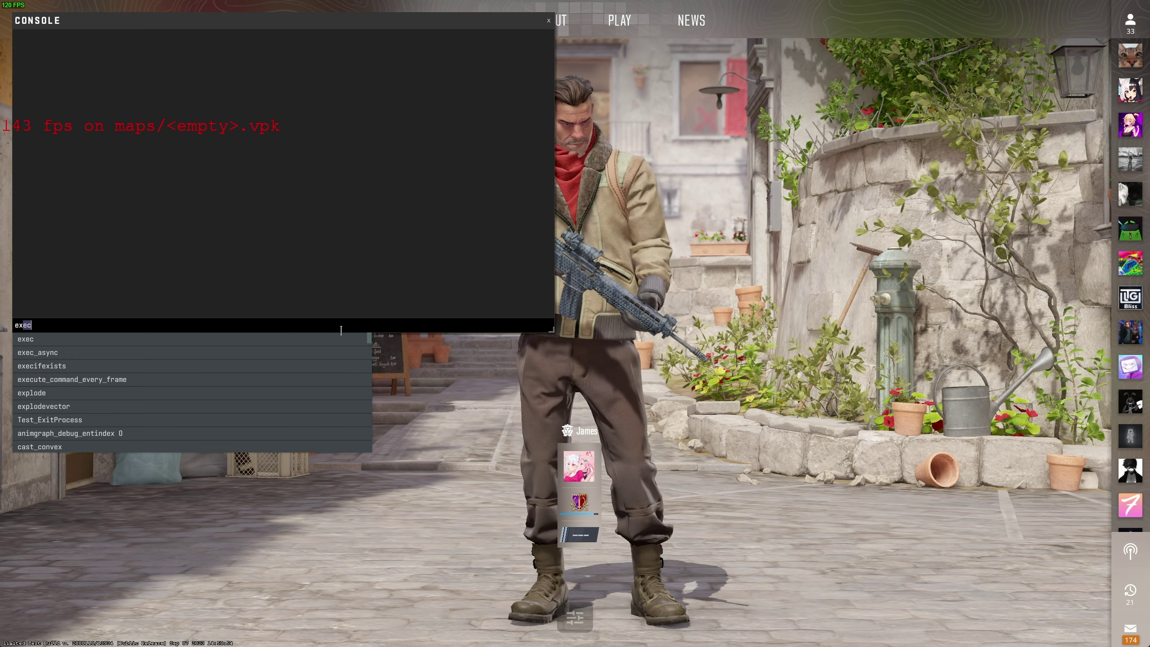
{"action": "type", "text": " au"}
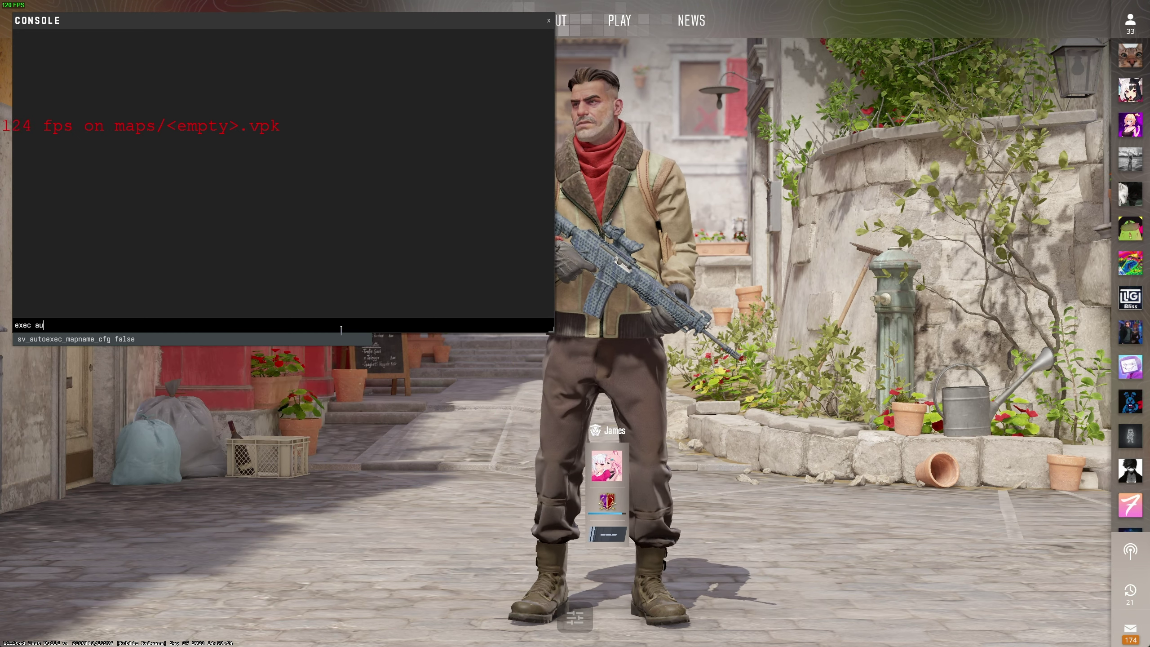
{"action": "type", "text": "toexec.cfg"}
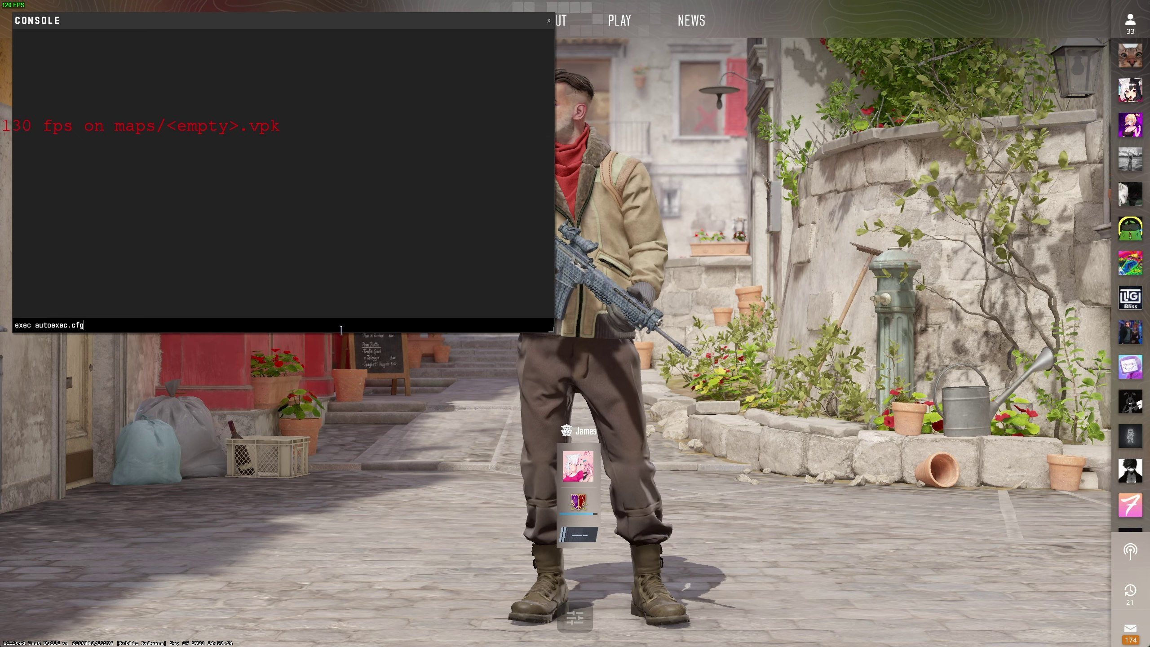
Run exec autoexec.cfg, highlight the printed Config loaded lines, then close the console
{"action": "key", "text": "Return"}
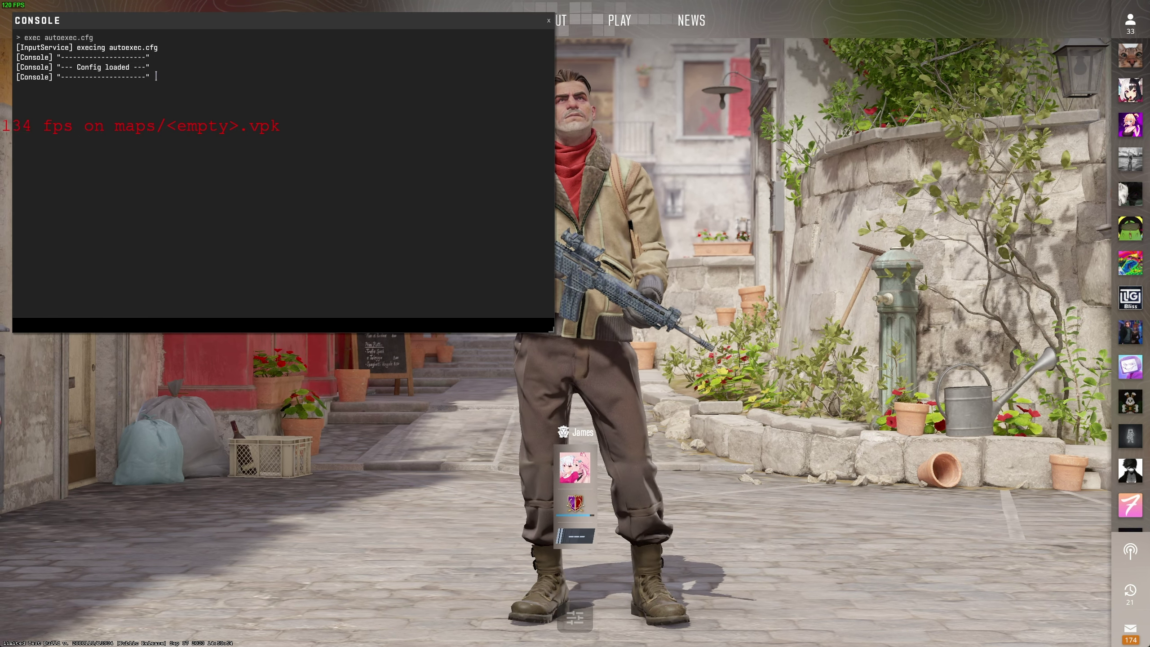
{"action": "left_click_drag", "start_coordinate": [153, 77], "coordinate": [15, 55]}
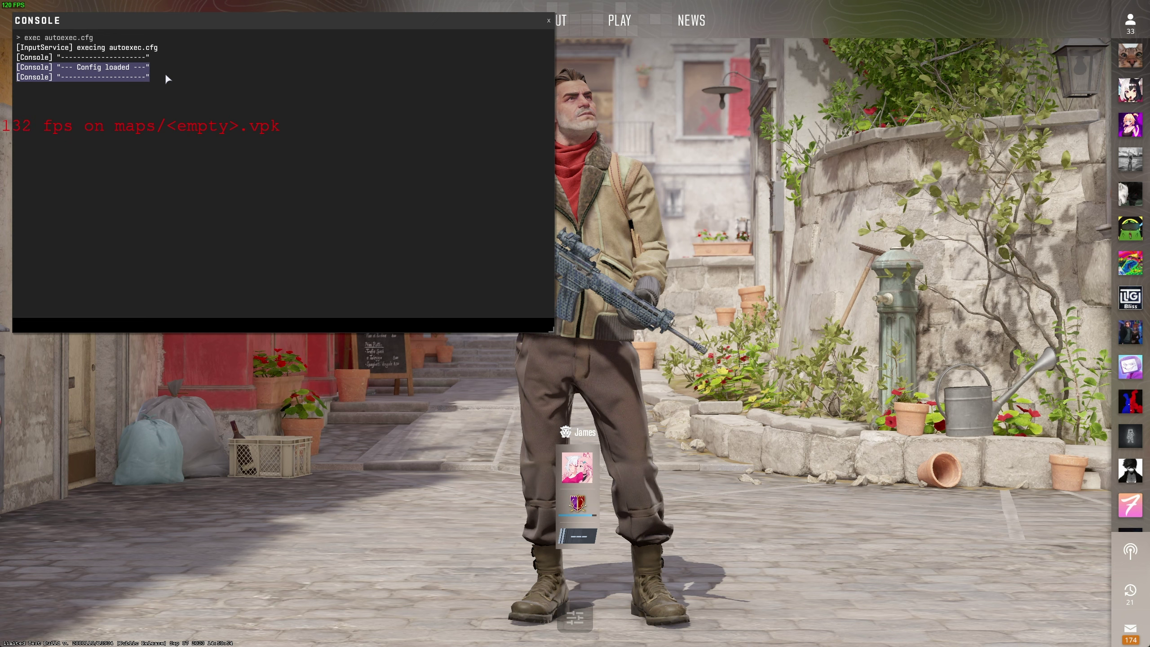
{"action": "left_click", "coordinate": [539, 225]}
{"action": "left_click_drag", "start_coordinate": [151, 78], "coordinate": [15, 56]}
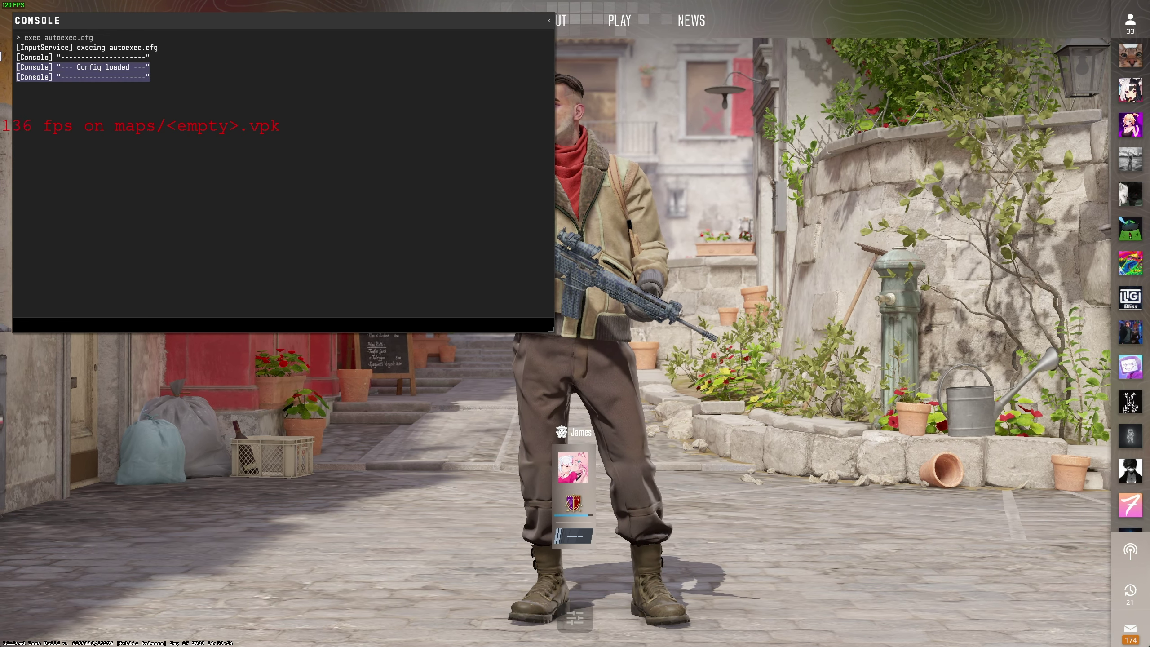
{"action": "left_click", "coordinate": [163, 83]}
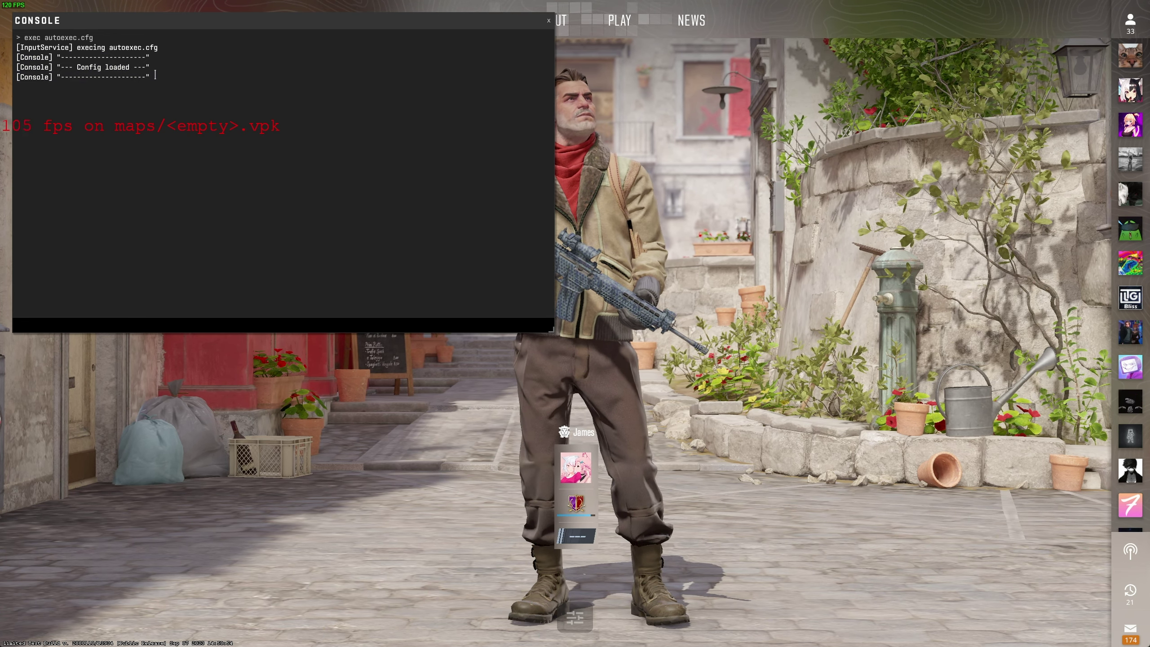
{"action": "left_click_drag", "start_coordinate": [15, 55], "coordinate": [150, 77]}
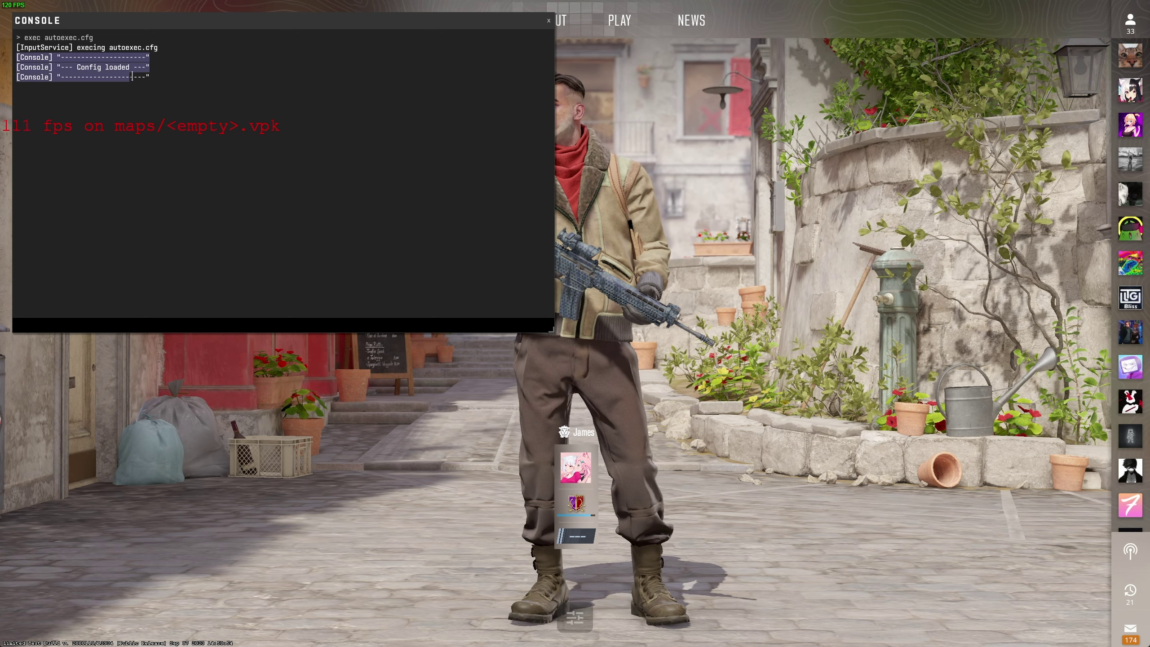
{"action": "left_click", "coordinate": [225, 147]}
{"action": "key", "text": "grave"}
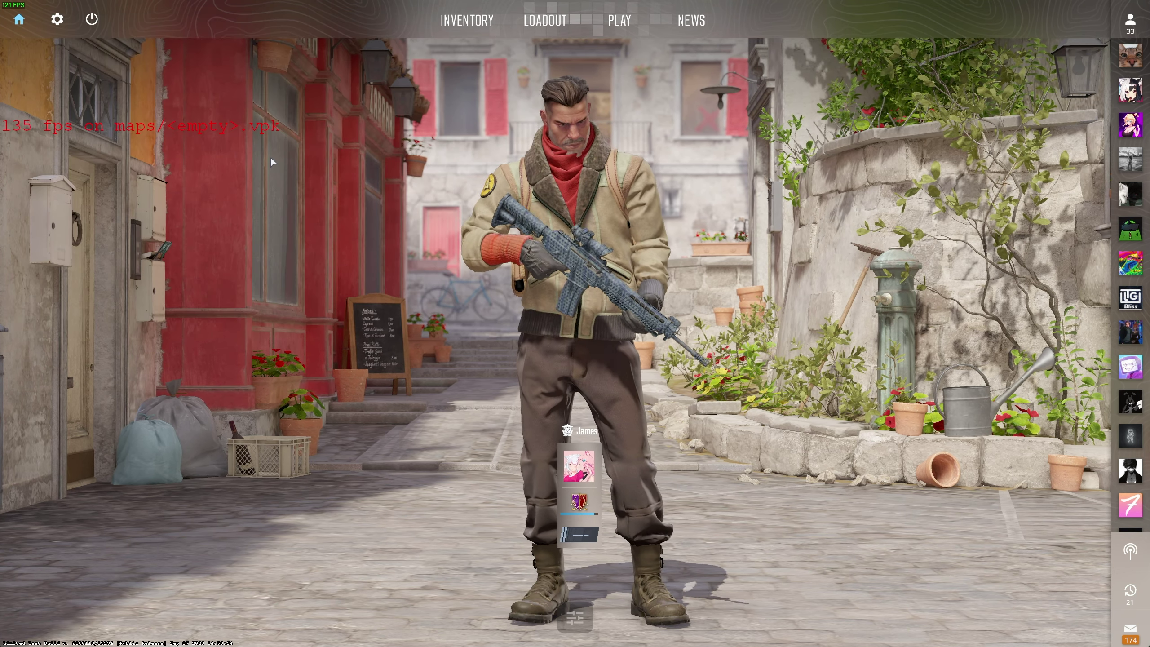